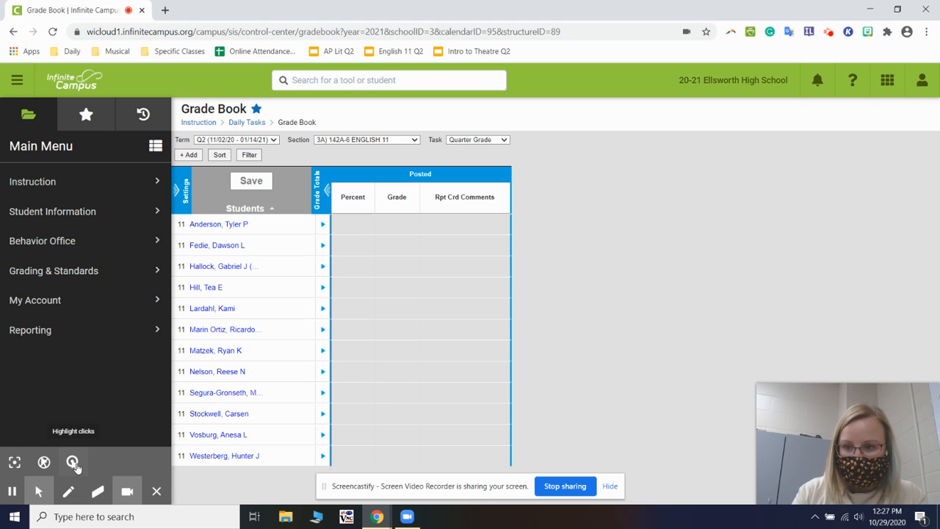
click(73, 463)
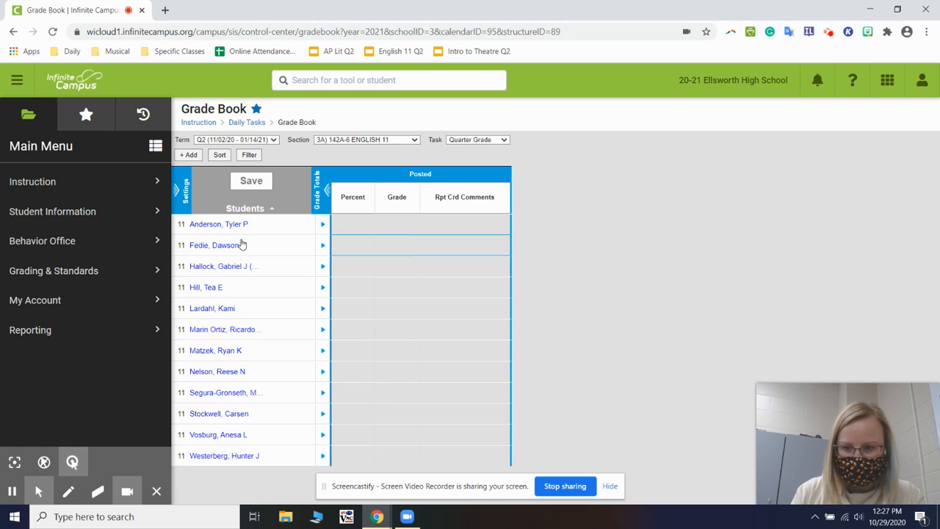
click(273, 140)
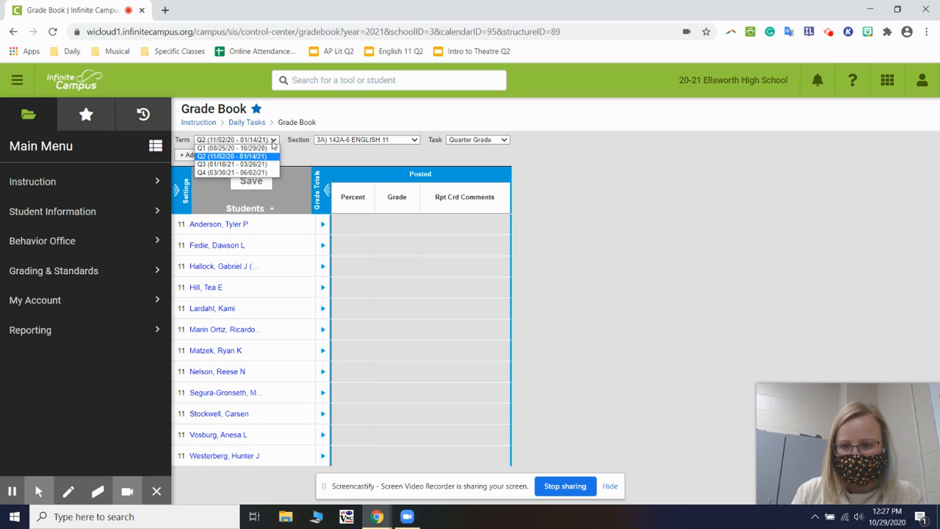
click(412, 158)
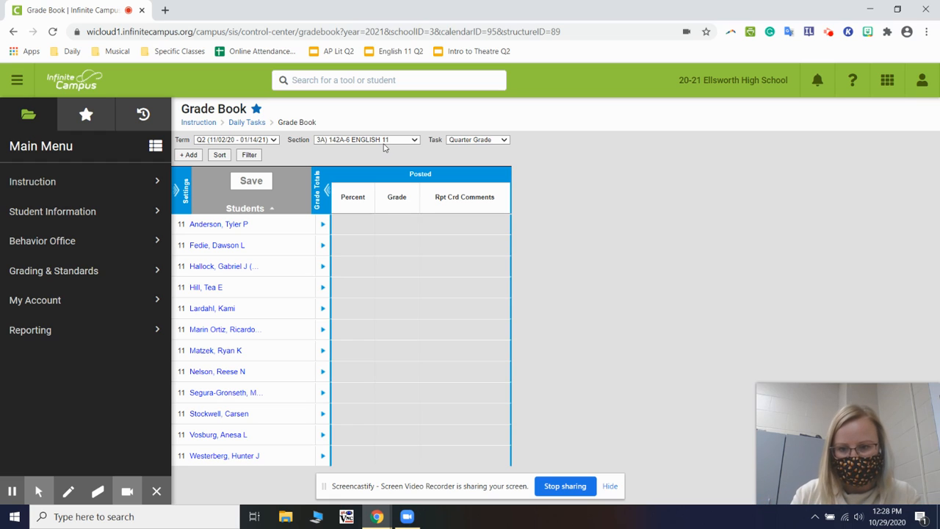
In the grade calculation options, set the Q2 Mid-Term to In-Progress Grade with the HS/MS Grading Scale and weighted categories.
click(182, 194)
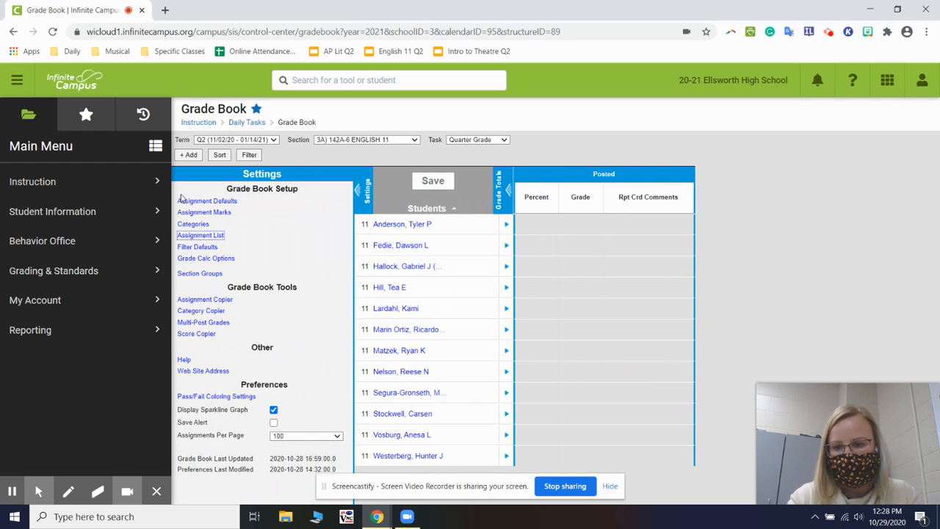
click(209, 260)
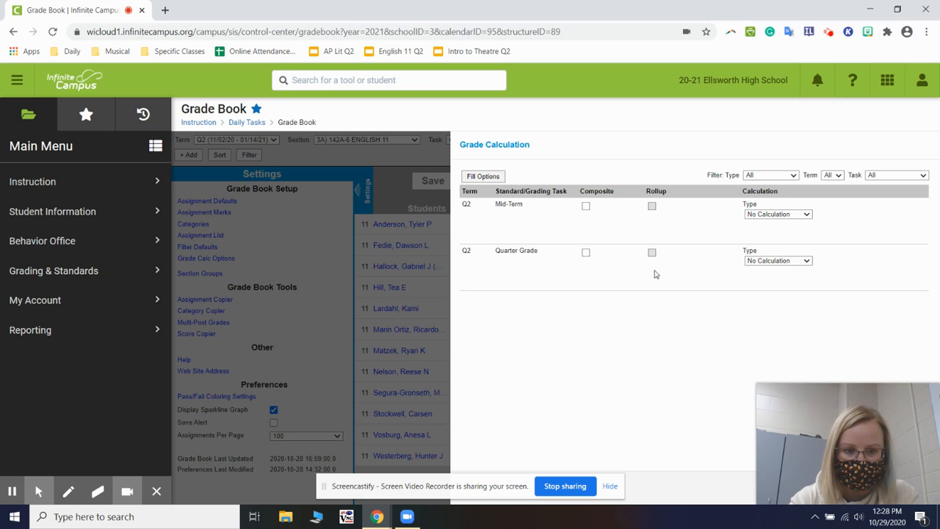
click(806, 215)
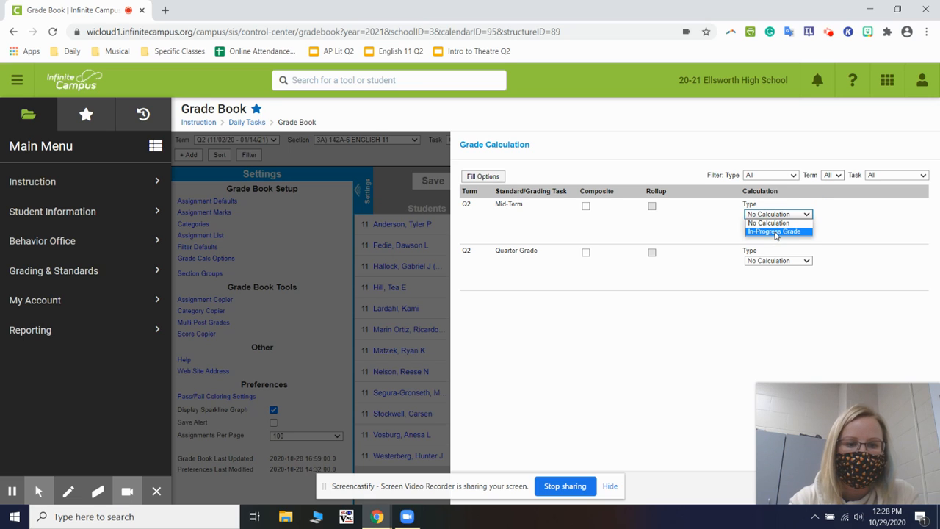
click(776, 232)
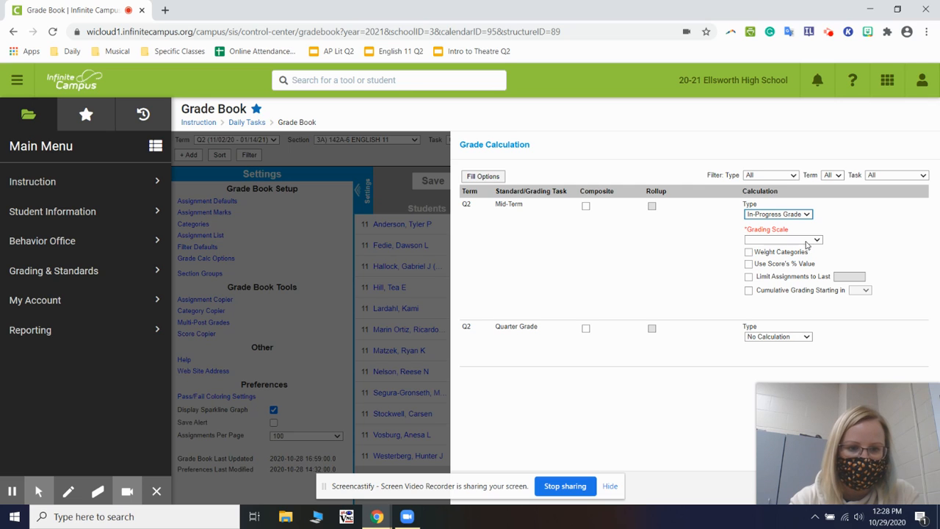
click(811, 242)
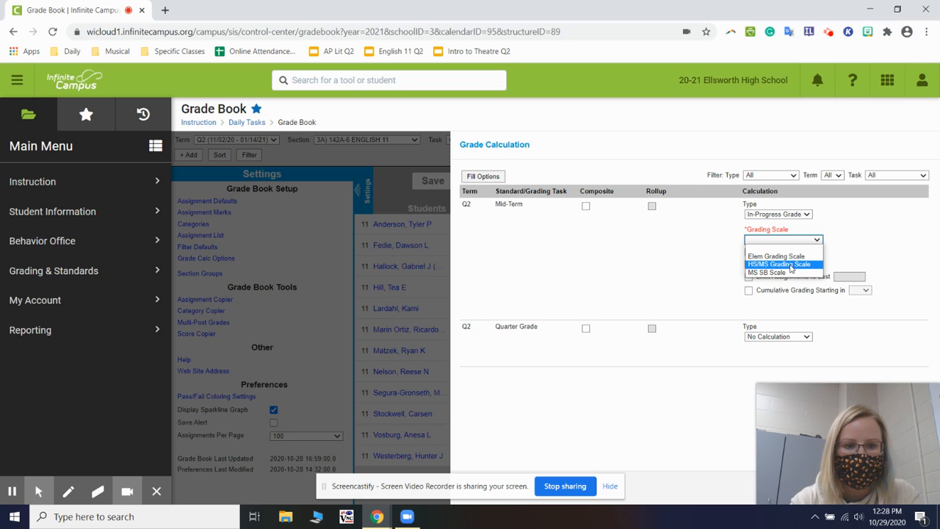
click(782, 265)
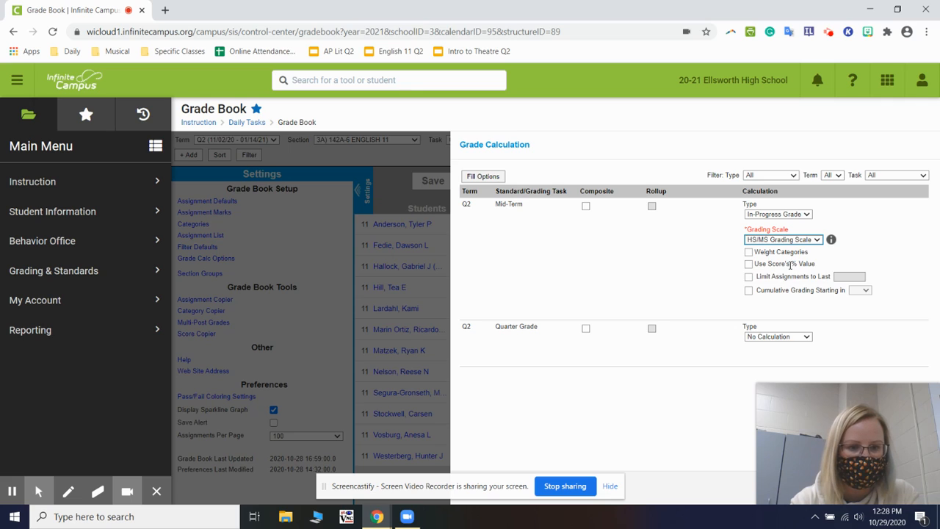
click(749, 253)
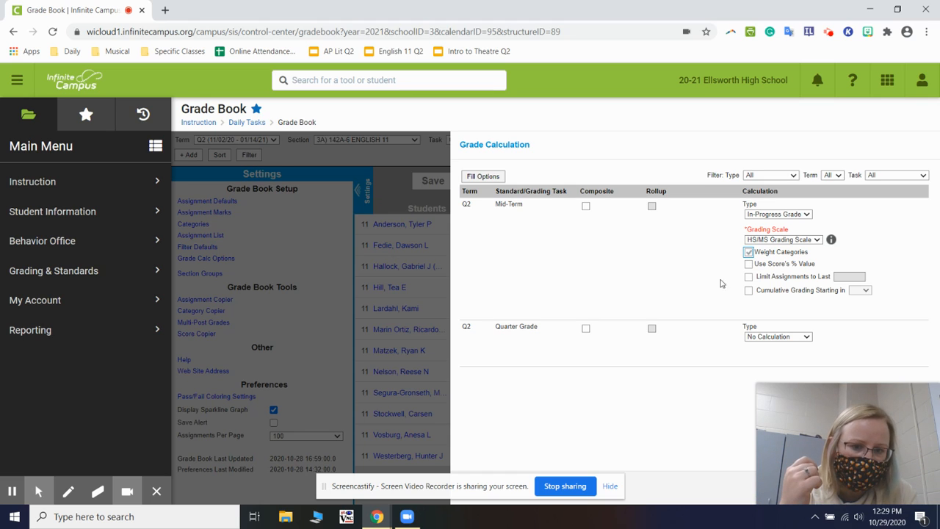
Set the Q2 Quarter Grade to In-Progress Grade with the HS/MS Grading Scale and weighted categories, and save the calculation options.
click(803, 338)
click(793, 355)
click(807, 363)
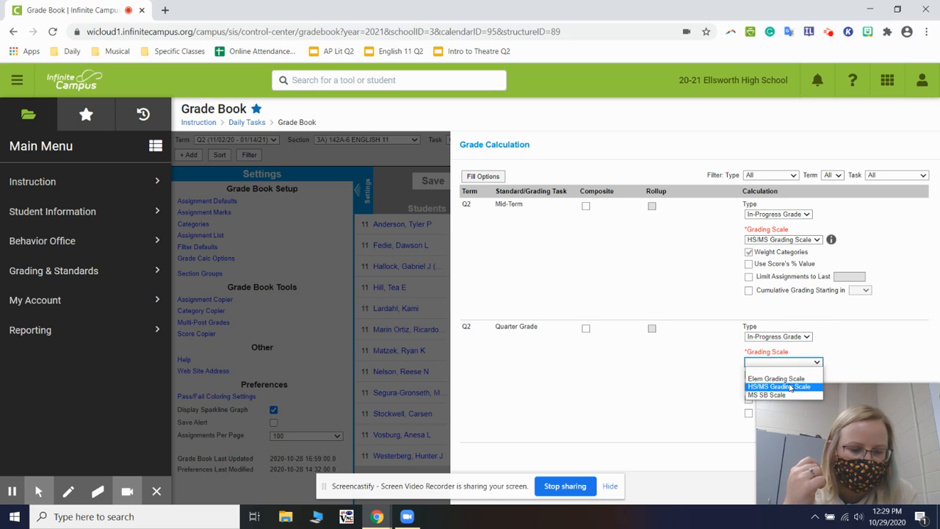
click(780, 387)
click(749, 374)
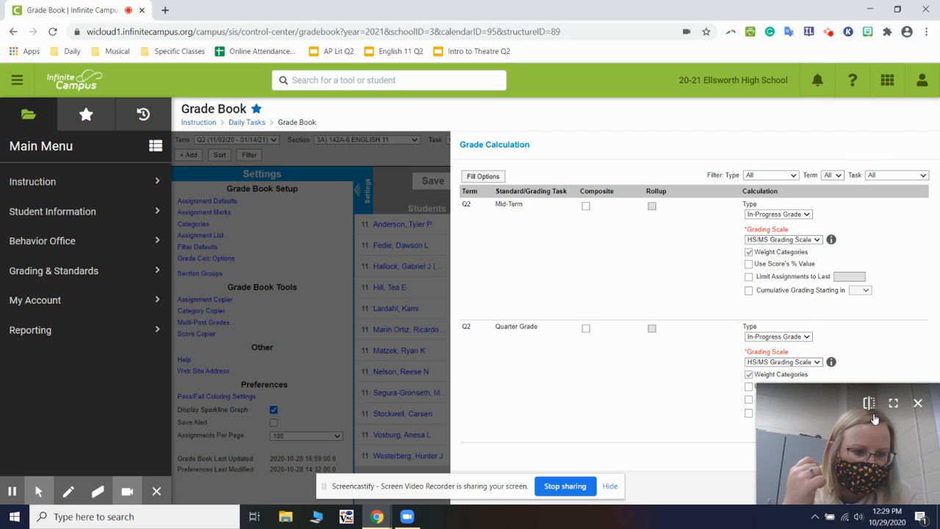
click(918, 405)
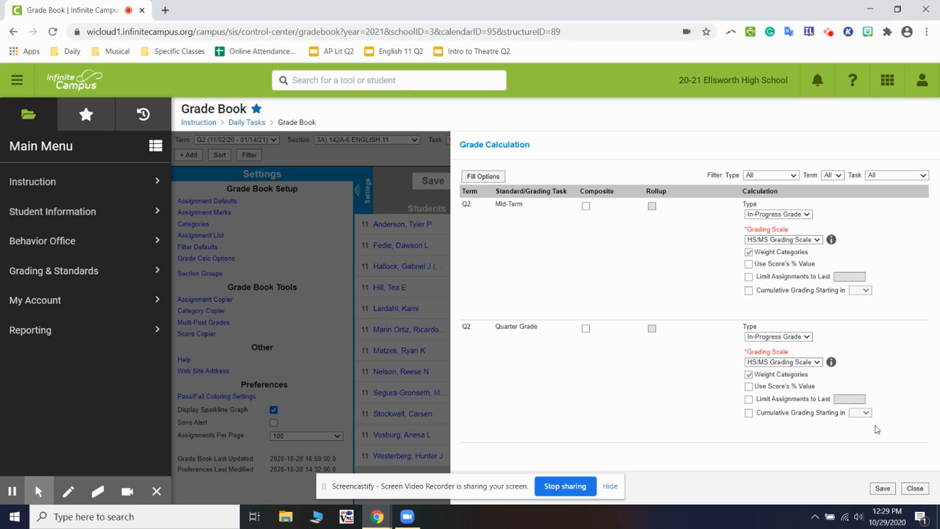
click(885, 491)
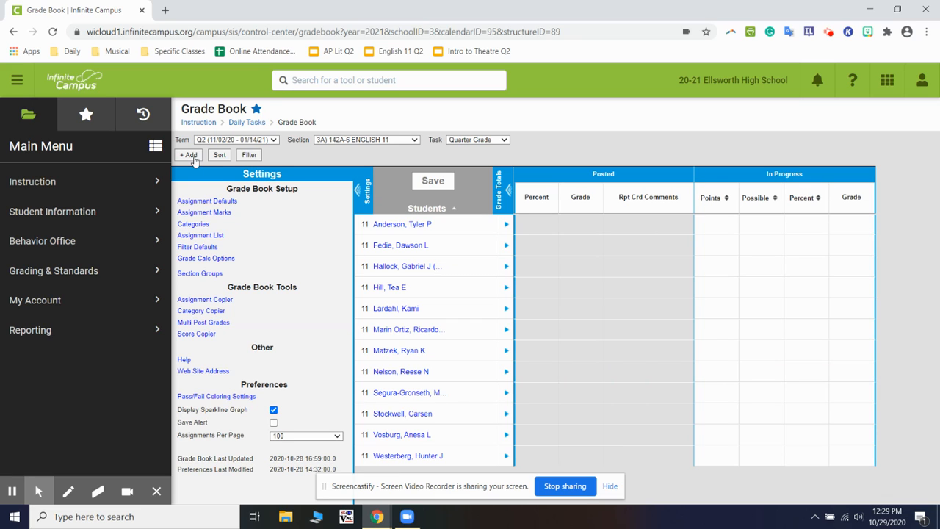
Add a new assignment named Introduction with the abbreviation Intro.
click(193, 159)
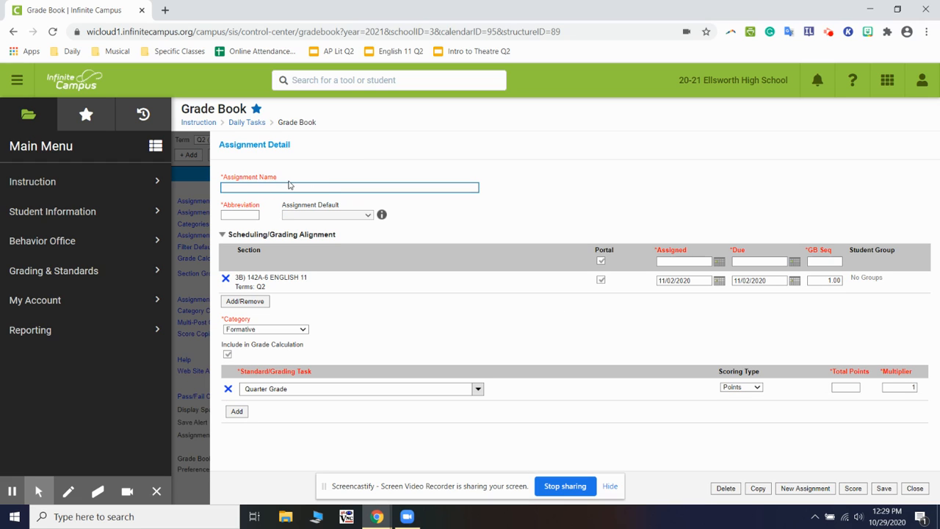
text(Introduction)
click(242, 215)
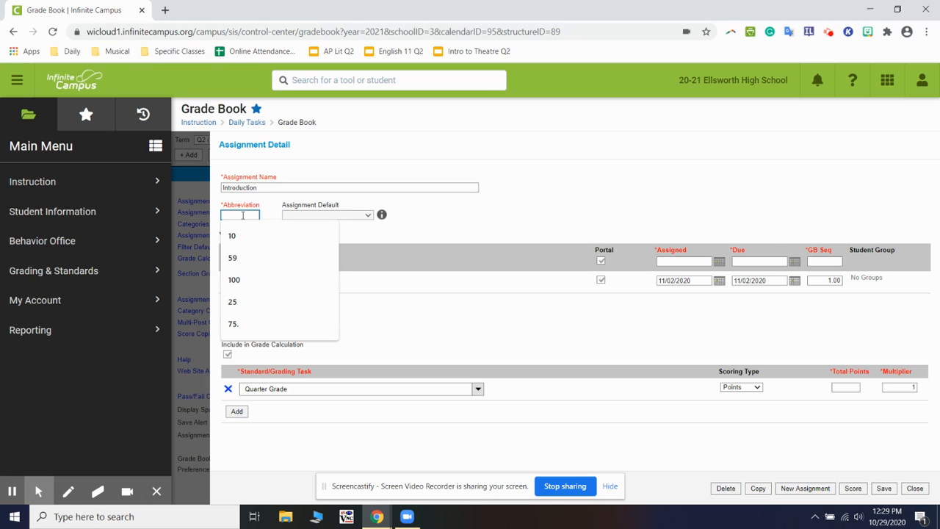
text(Intro)
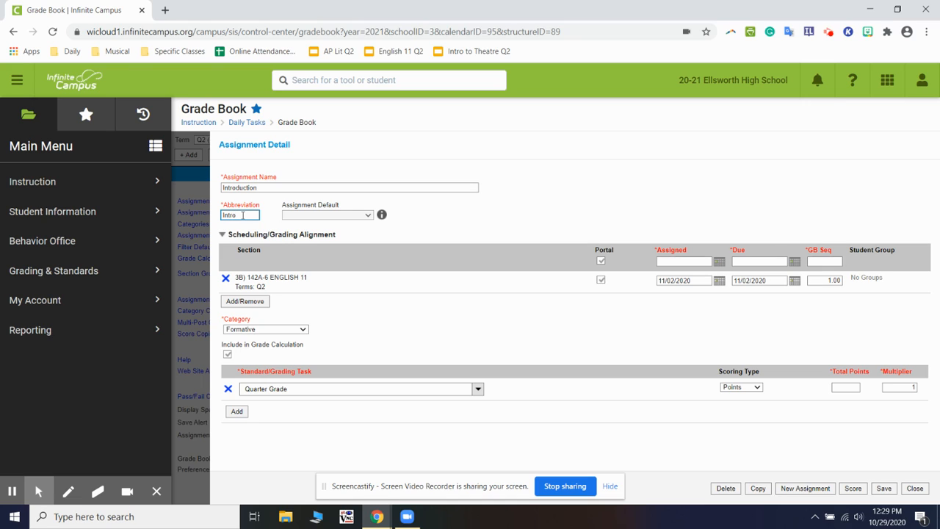
Set the Introduction assignment's total points to 2 under the Formative category, and save and close the assignment.
click(718, 283)
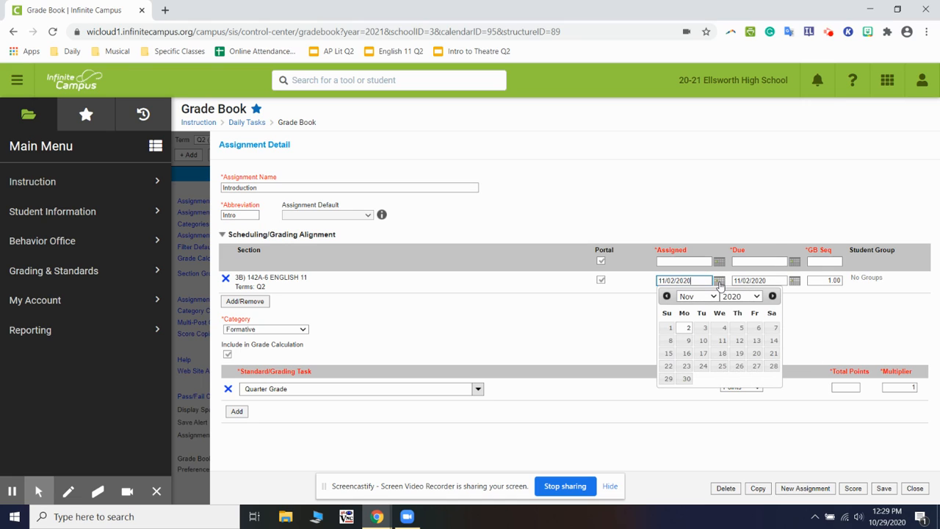
click(787, 307)
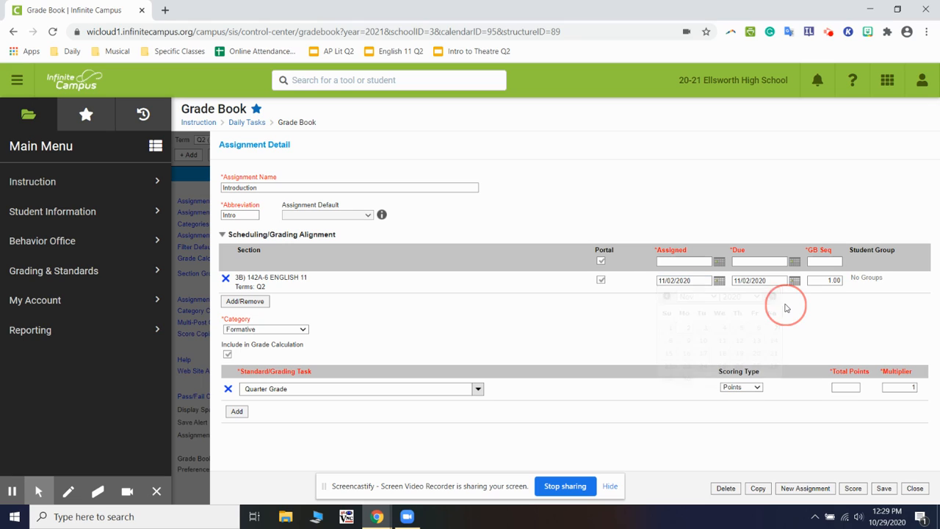
click(302, 331)
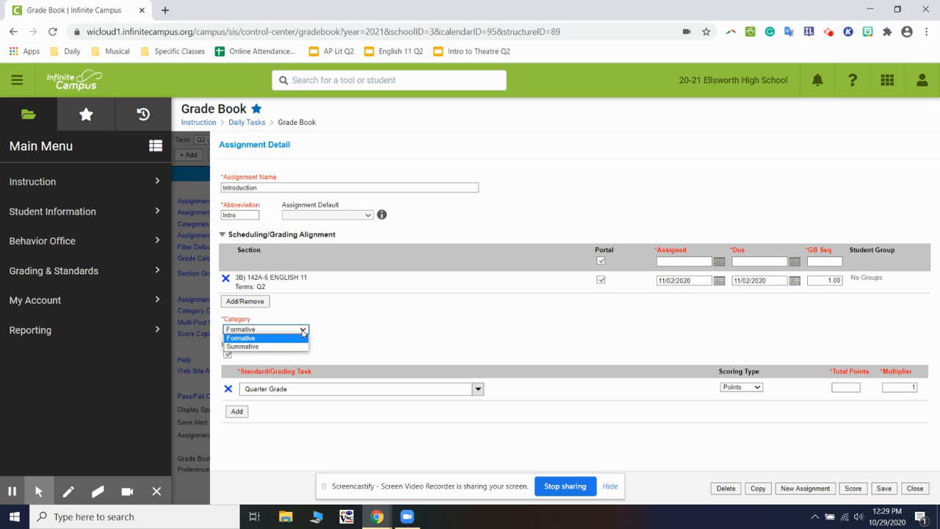
click(856, 388)
text(2)
click(884, 488)
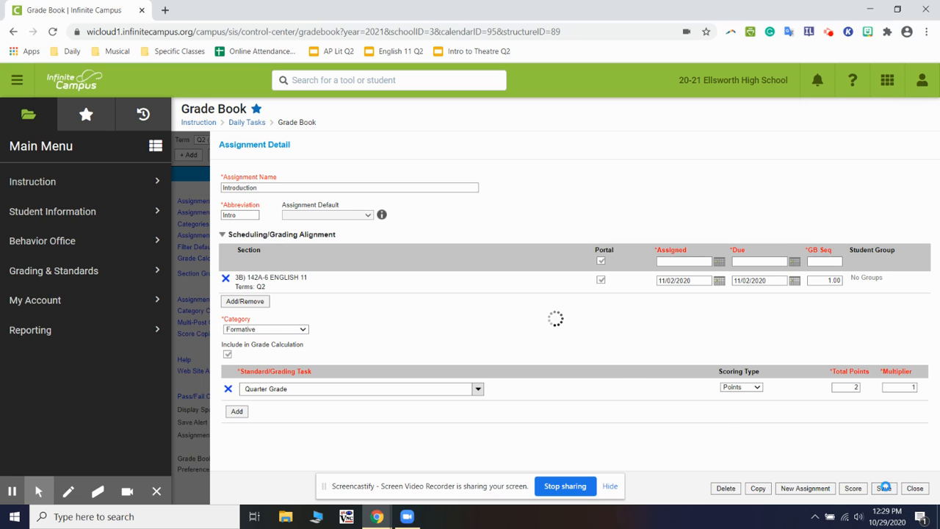
click(921, 490)
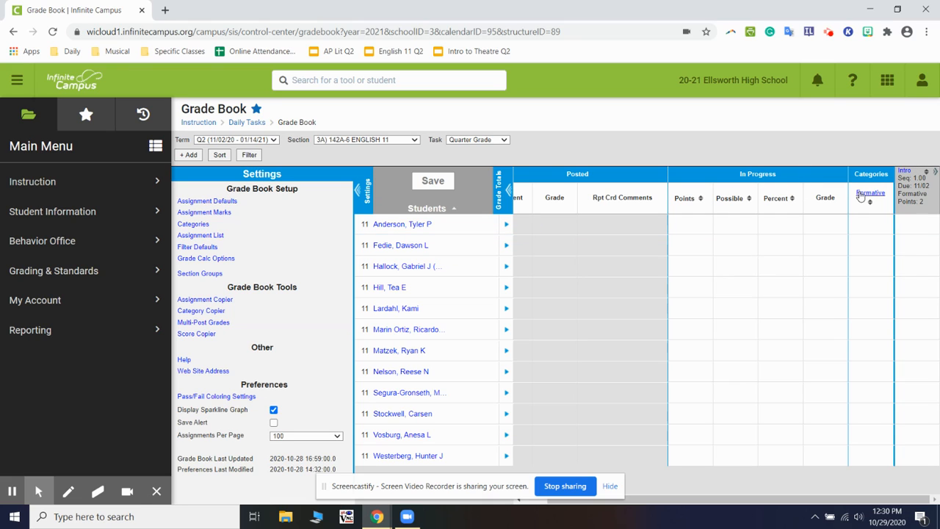
Enter trial Intro scores of 2 and 0 for the first two students, and save the grade book with both cleared.
click(928, 223)
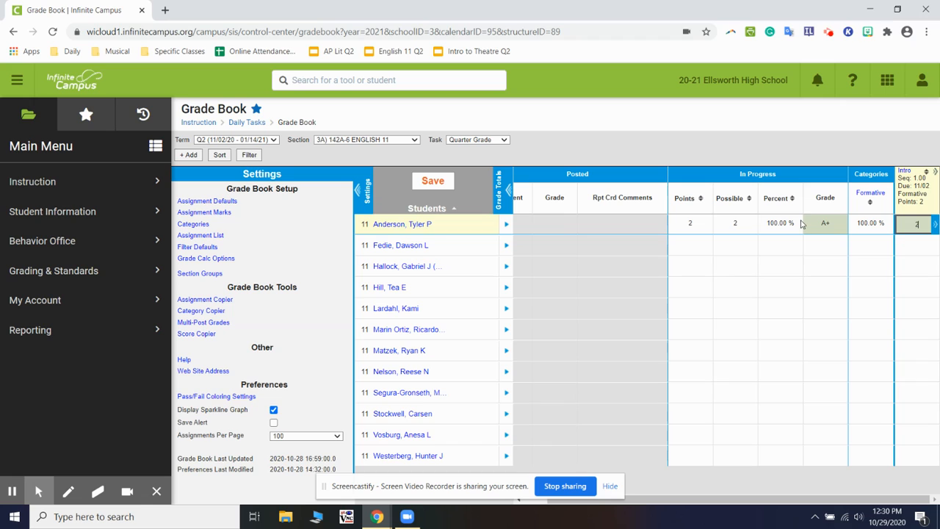
click(906, 244)
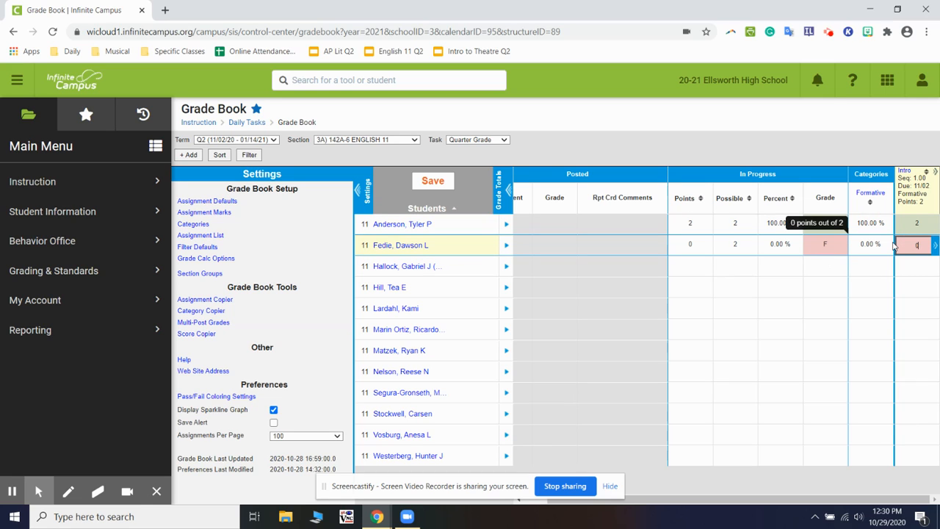
key(BackSpace)
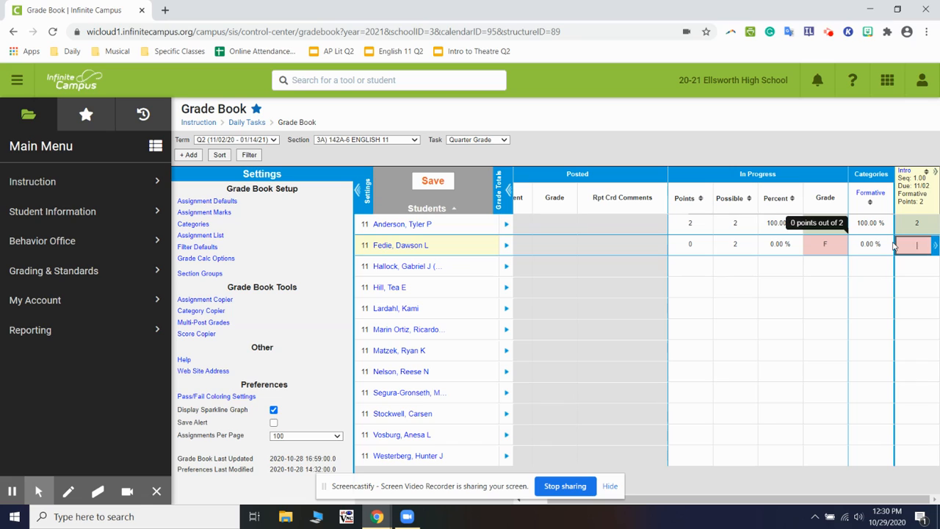
click(927, 223)
key(BackSpace)
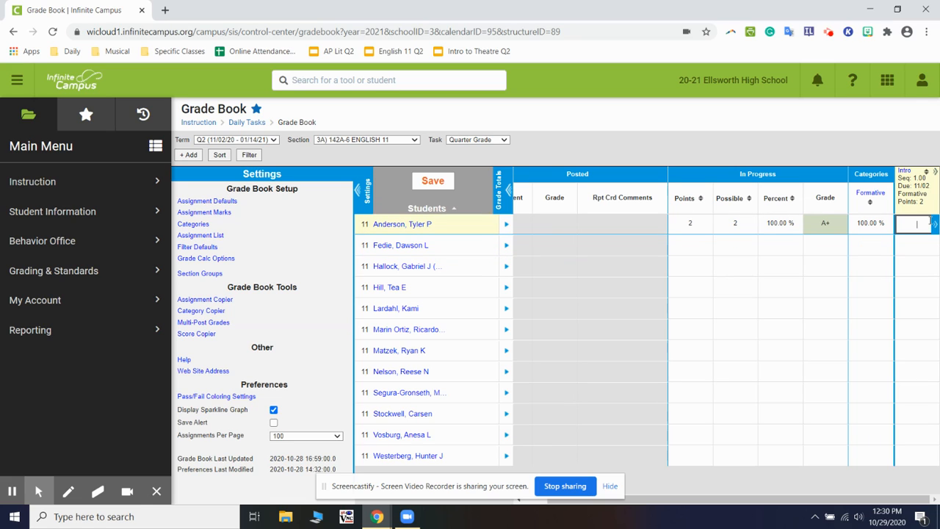
click(445, 191)
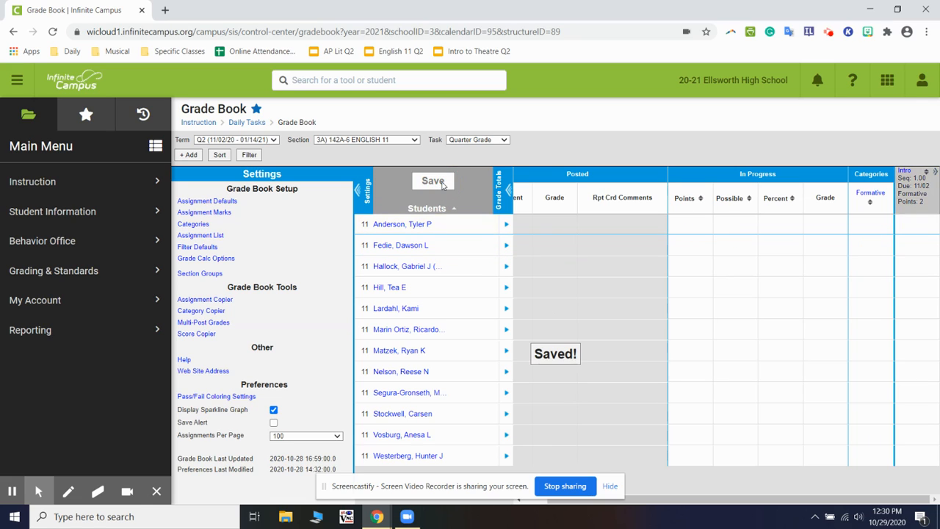
For section 4A) 122-5 INTRO THEATRE, set the Q2 Mid-Term calculation to In-Progress Grade with the HS/MS Grading Scale and weighted categories.
click(402, 141)
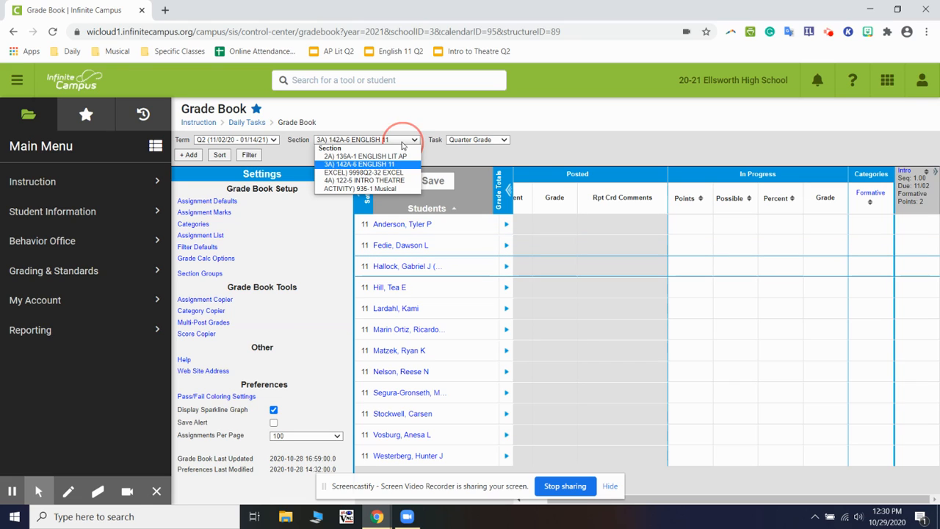
click(390, 180)
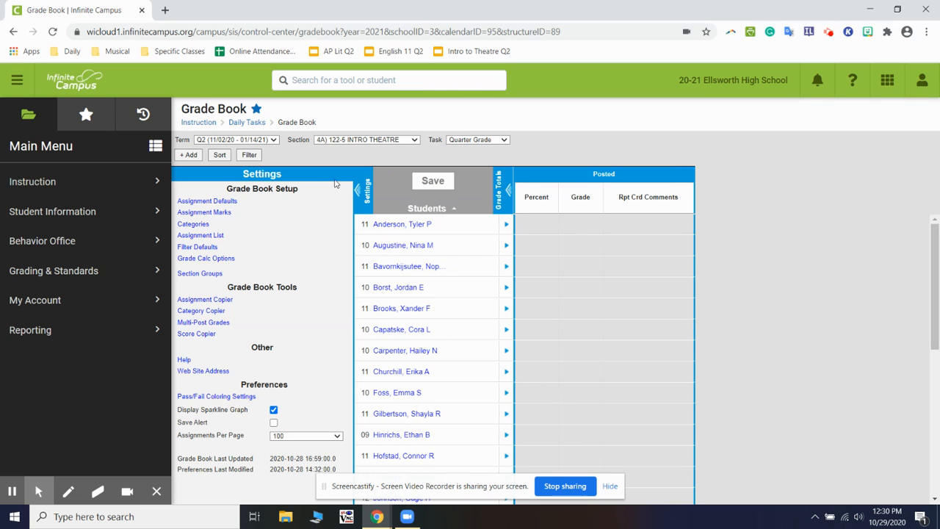
click(223, 260)
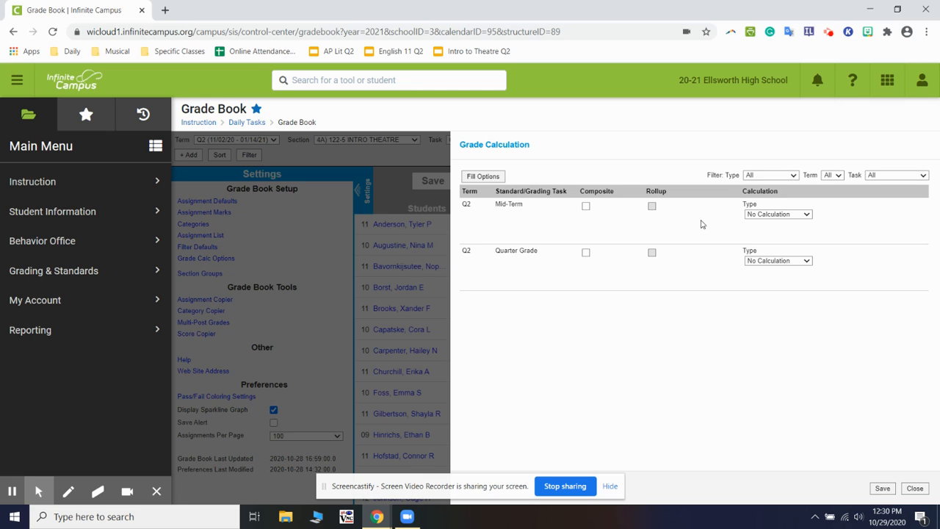
click(770, 215)
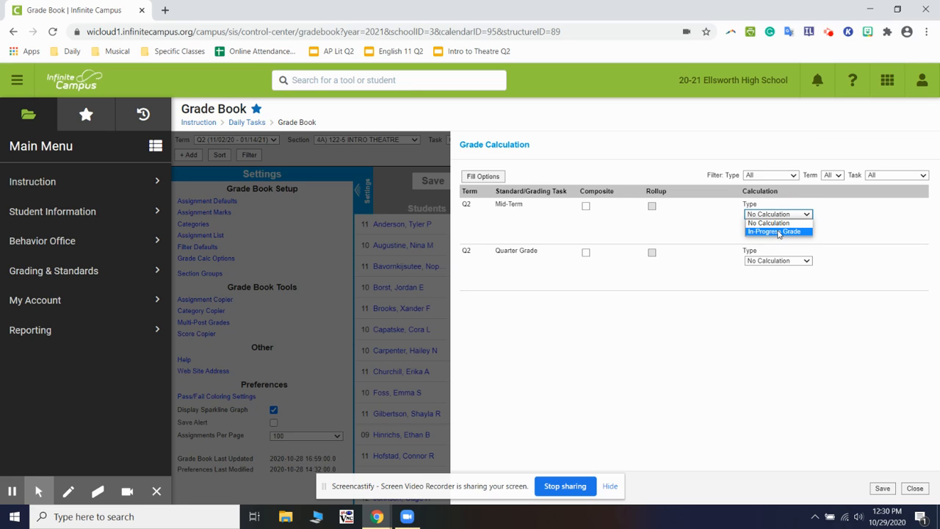
click(777, 231)
click(785, 241)
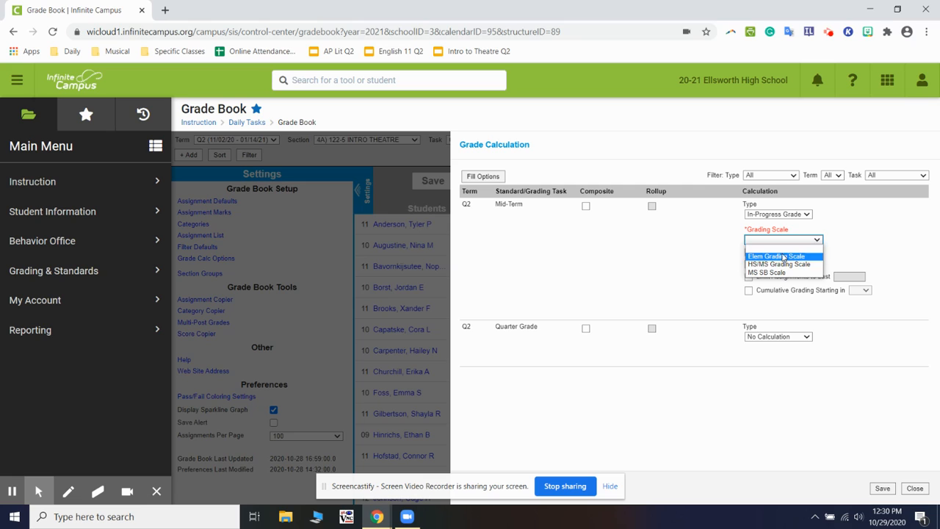
click(779, 262)
click(749, 252)
Set the theatre section's Q2 Quarter Grade to In-Progress Grade with the HS/MS Grading Scale and weighted categories, and save.
click(786, 336)
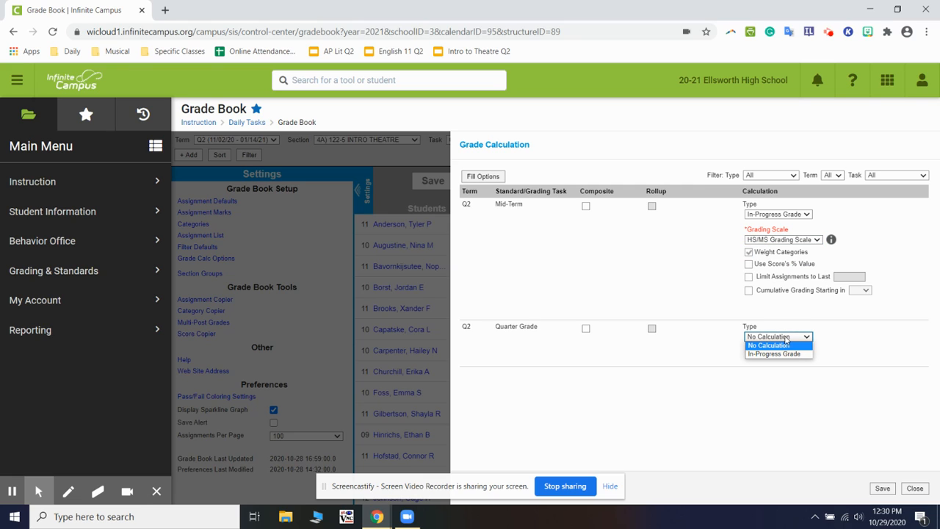
click(781, 354)
click(790, 362)
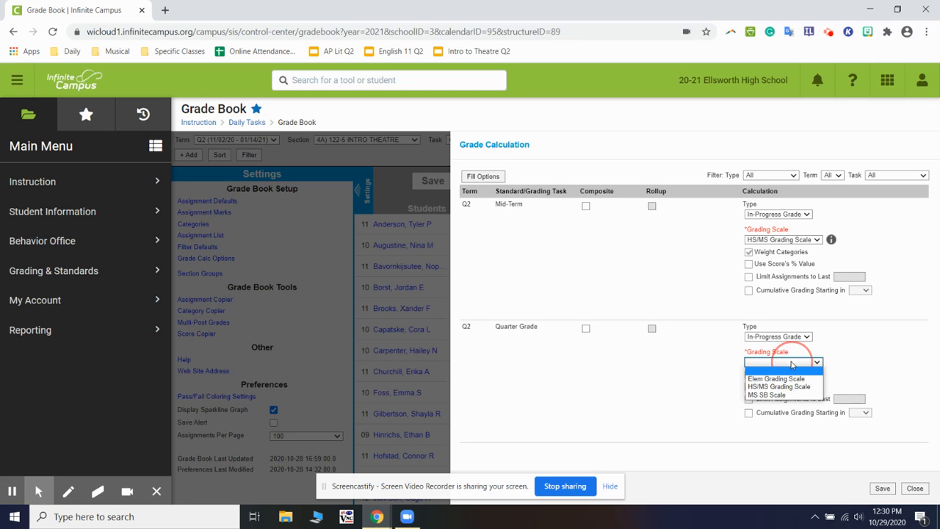
click(784, 385)
click(749, 374)
click(884, 489)
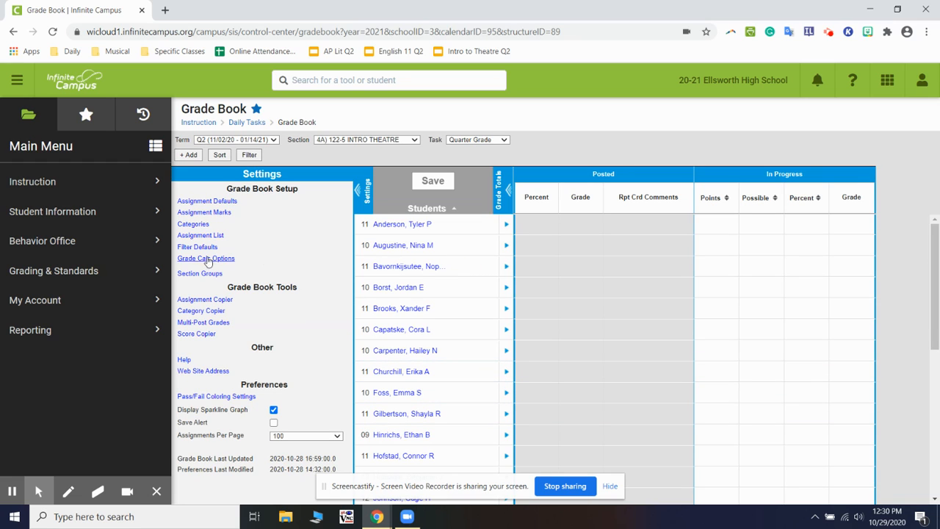
Review the sections and weights assigned to the Formative category, save it, and close the category list.
click(195, 227)
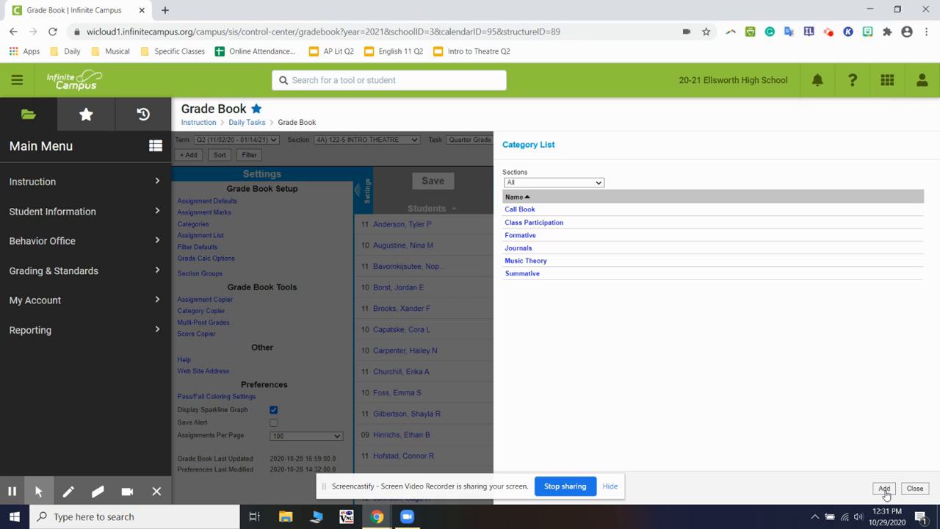
click(521, 236)
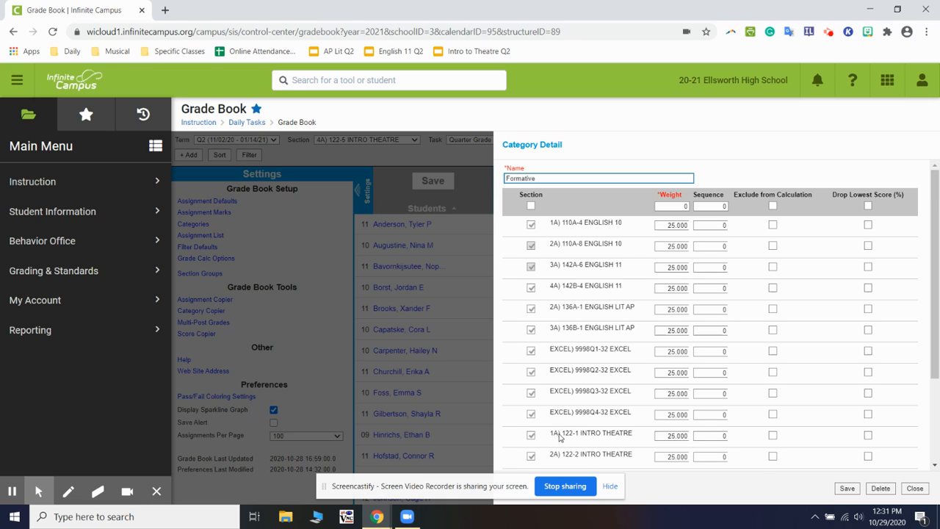
click(847, 488)
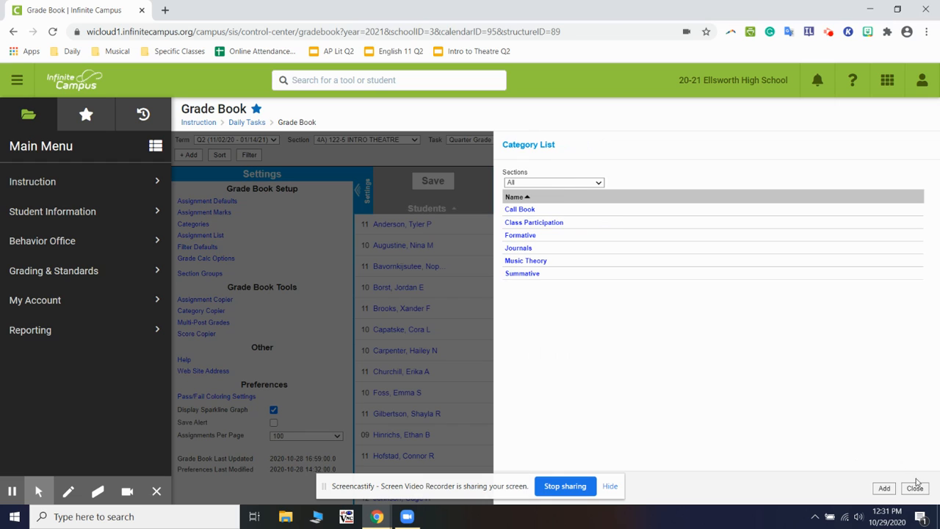
click(916, 489)
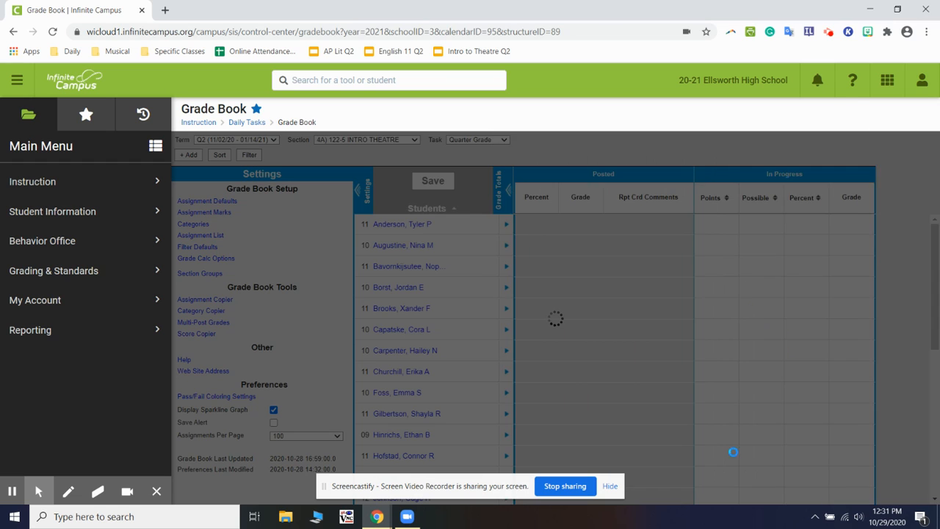